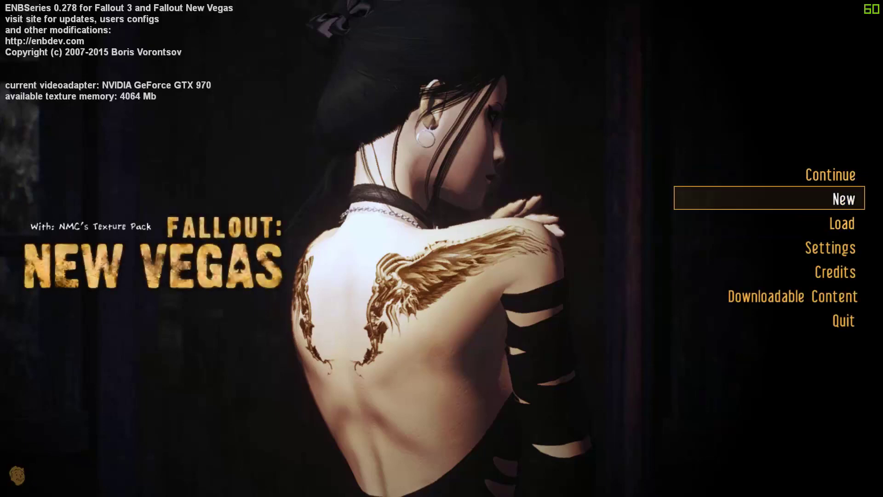
- Continue from the last saved game and accept loading it without the missing content
key("Return")
key("Down")
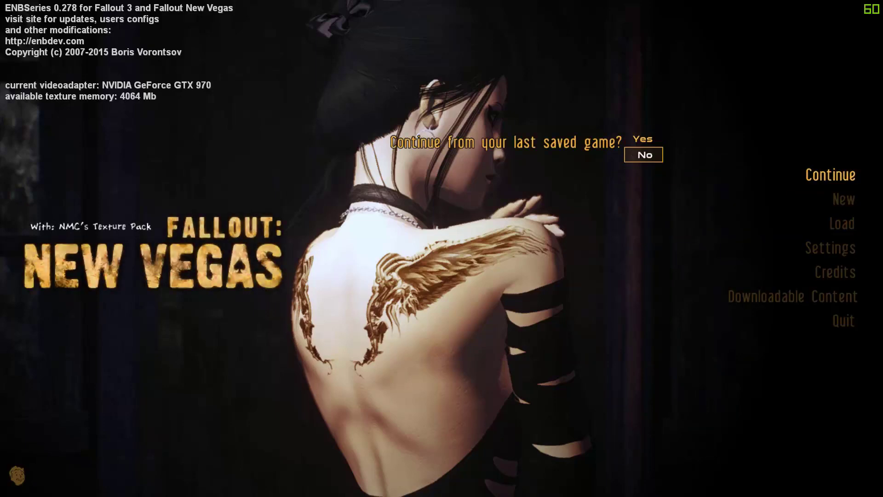
key("Up")
key("Return")
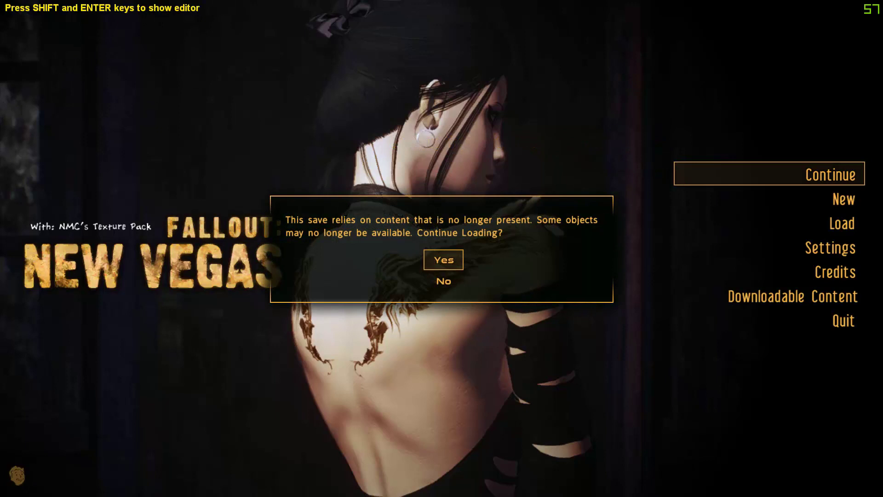
key("Return")
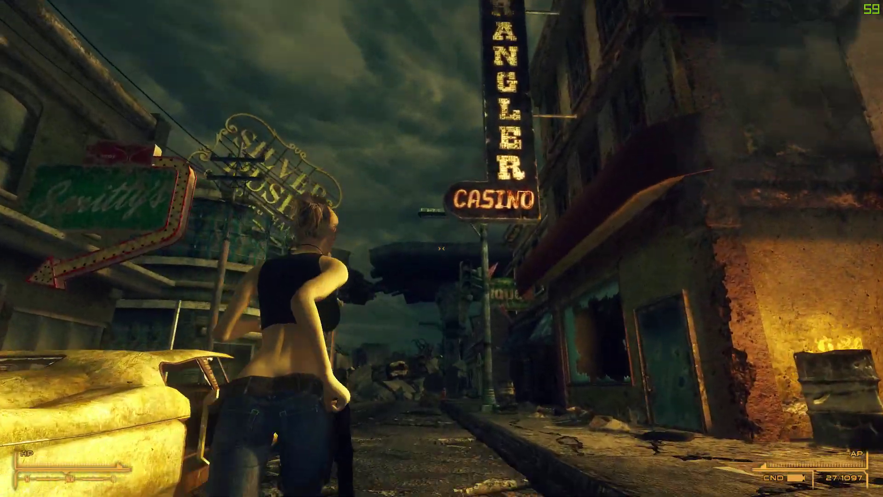
- Enter the casino building through the blue door and walk into its main hall
key("w")
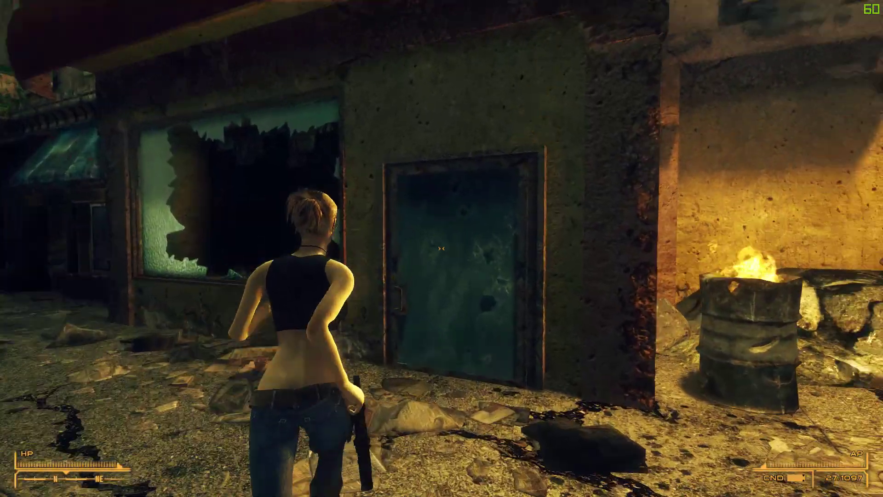
key("e")
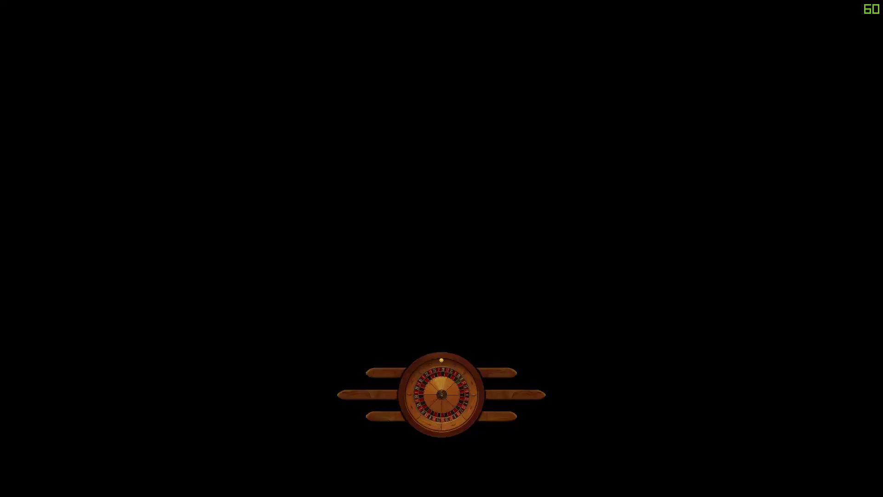
key("w")
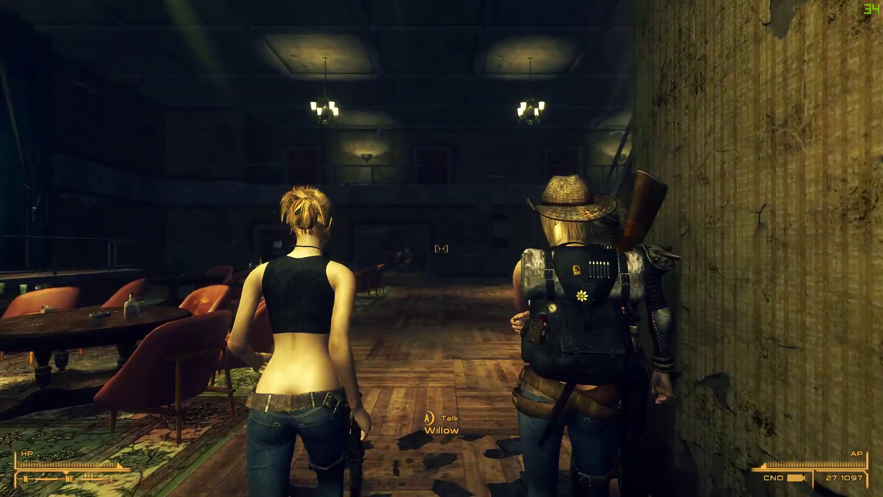
key("f")
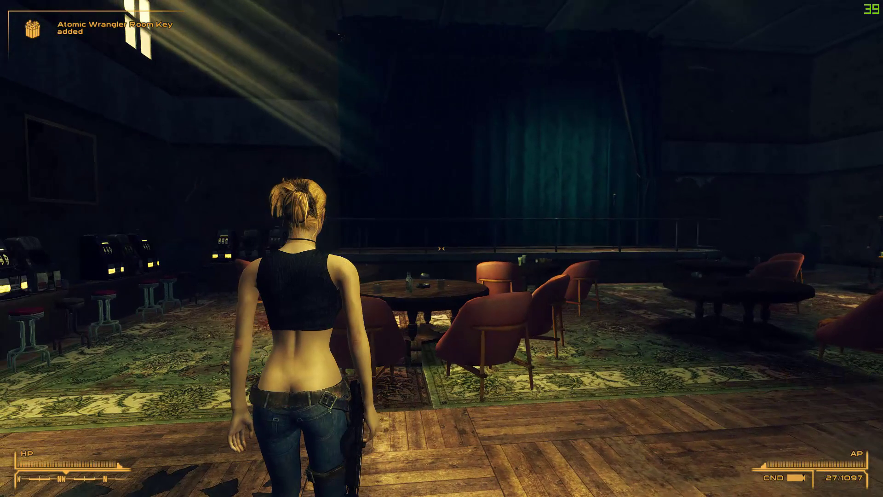
- Choose the Grim Reaper's Sprint perk for level 20 and finish the level-up
key("Down")
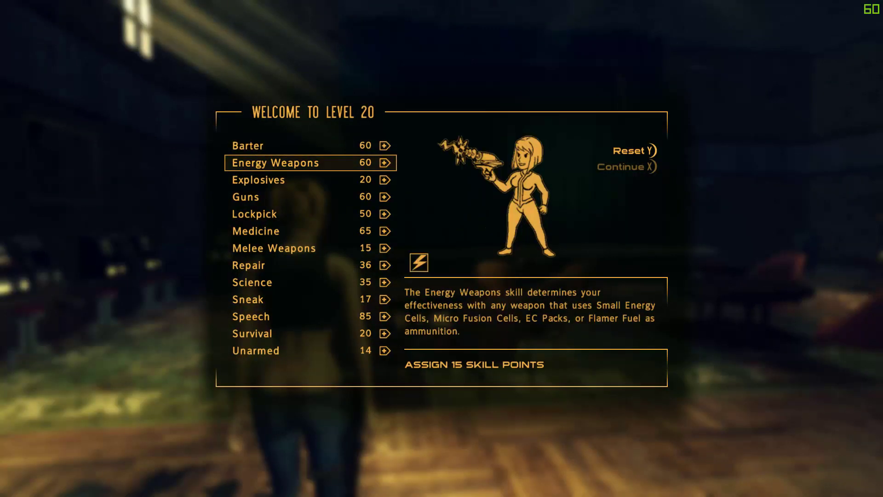
key("Up")
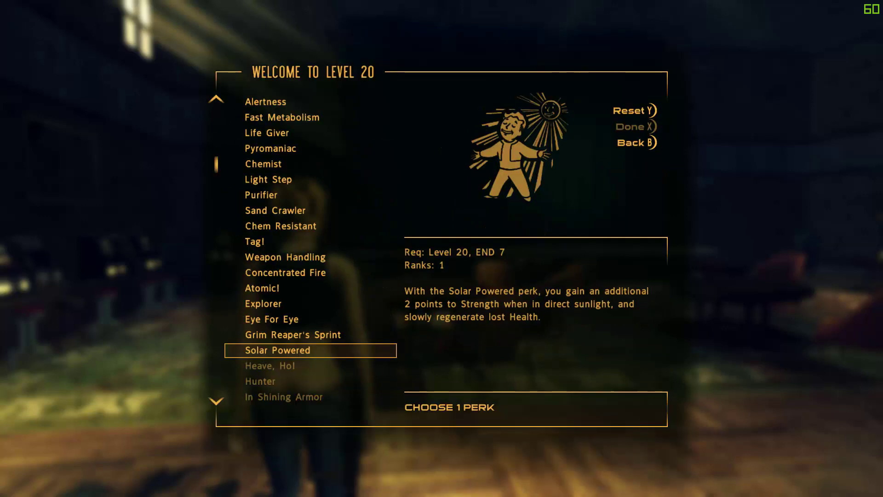
key("Up")
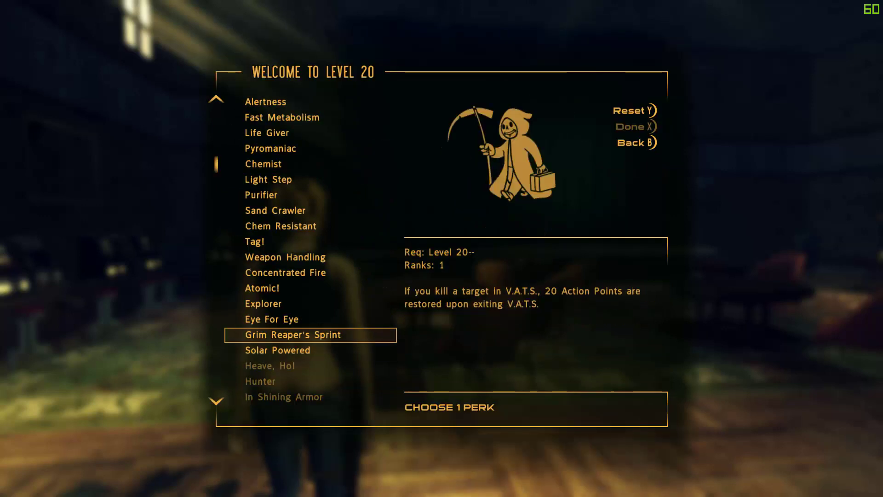
key("Return")
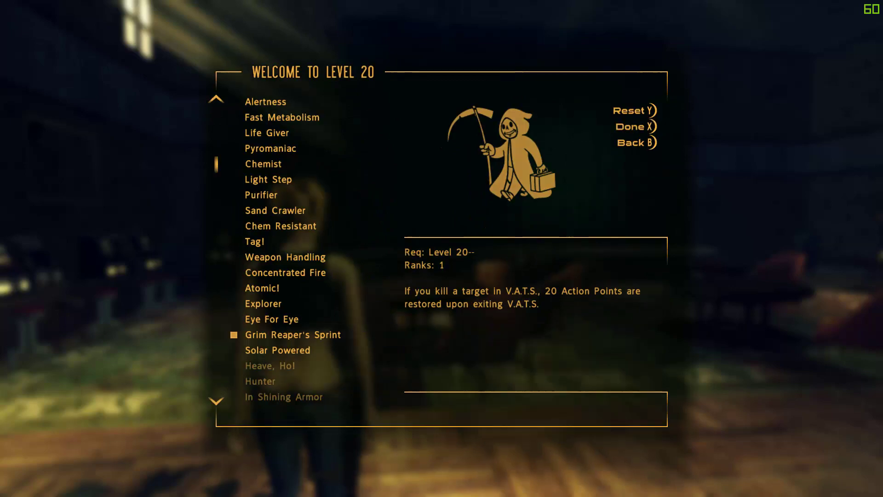
key("x")
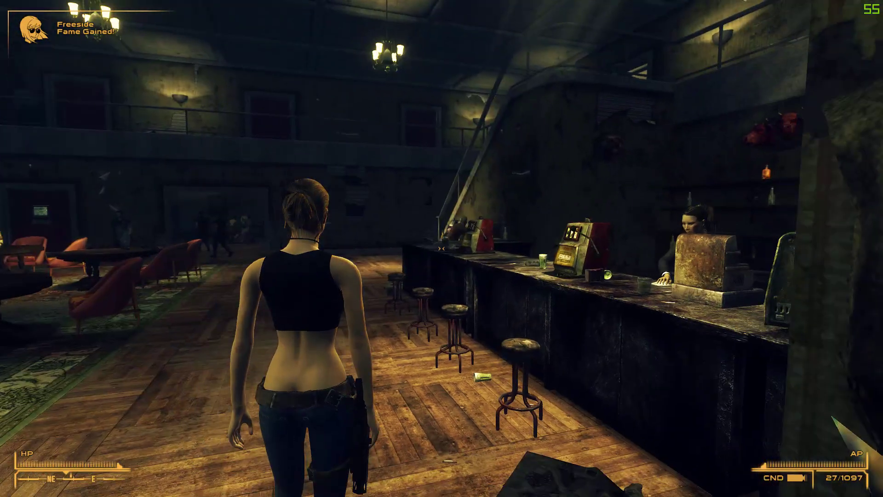
- Walk up to the suited man in the casino corridor and ask him for help with the reputation in Freeside
key("w")
key("w")
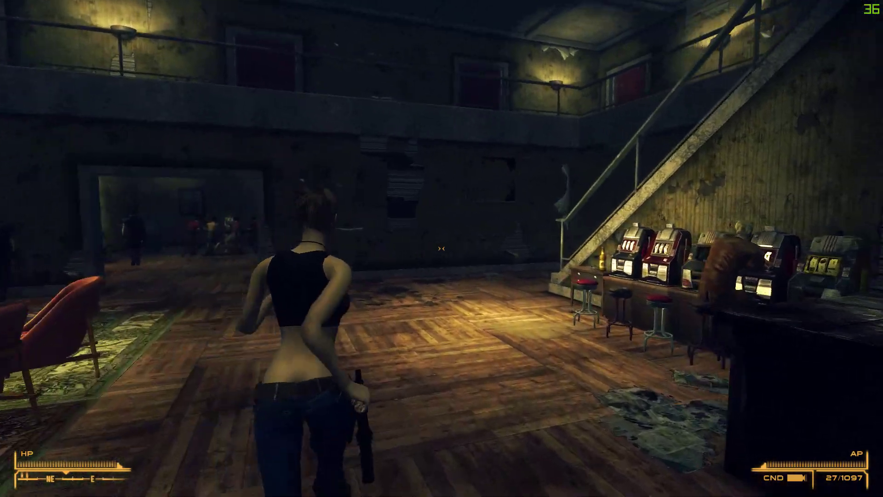
key("w")
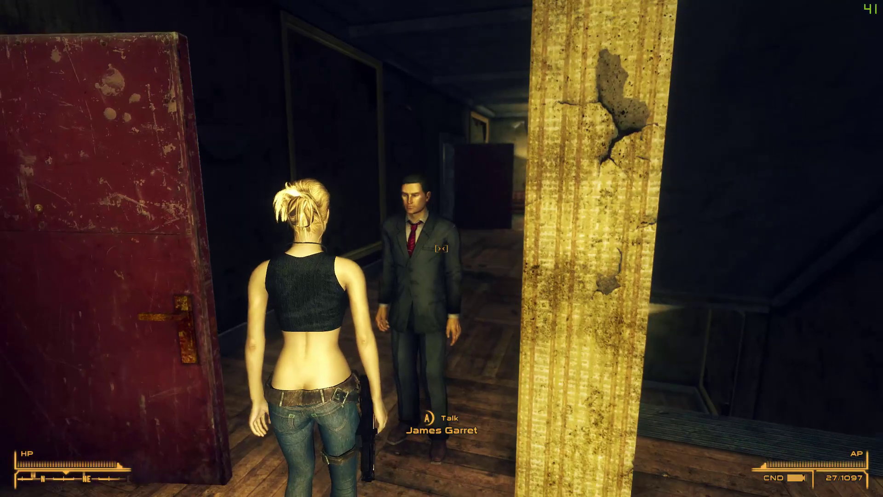
key("e")
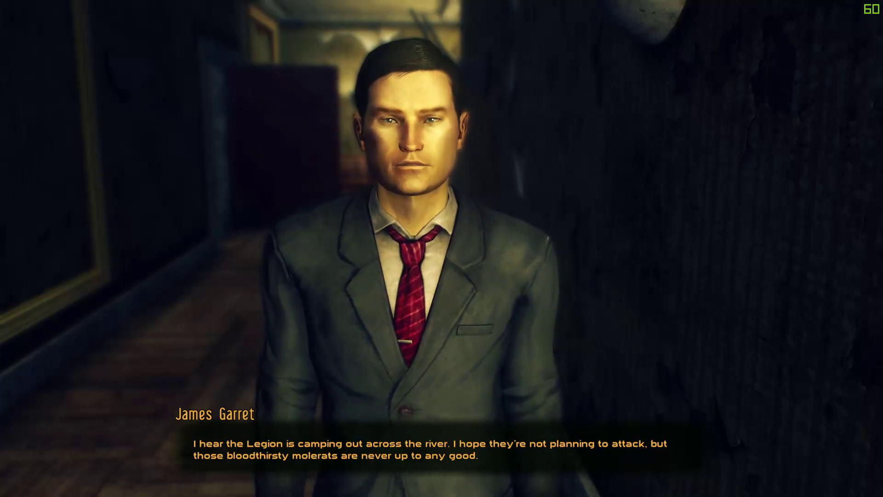
key("Down")
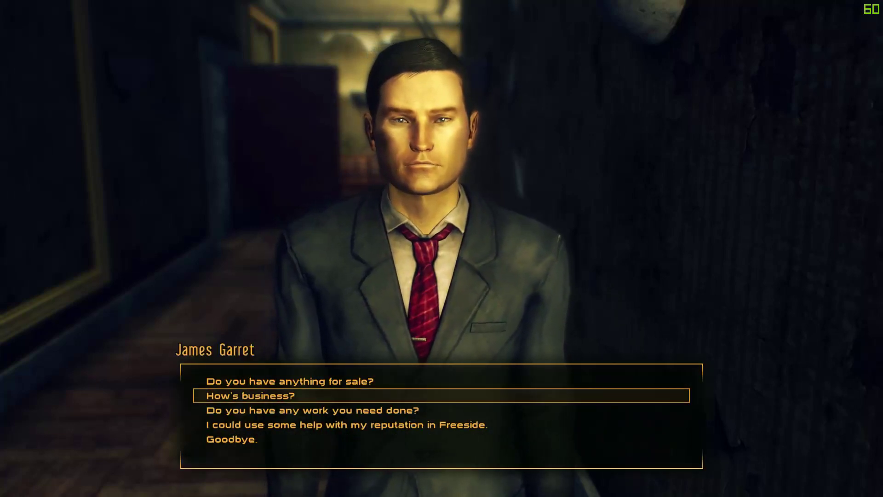
key("Down")
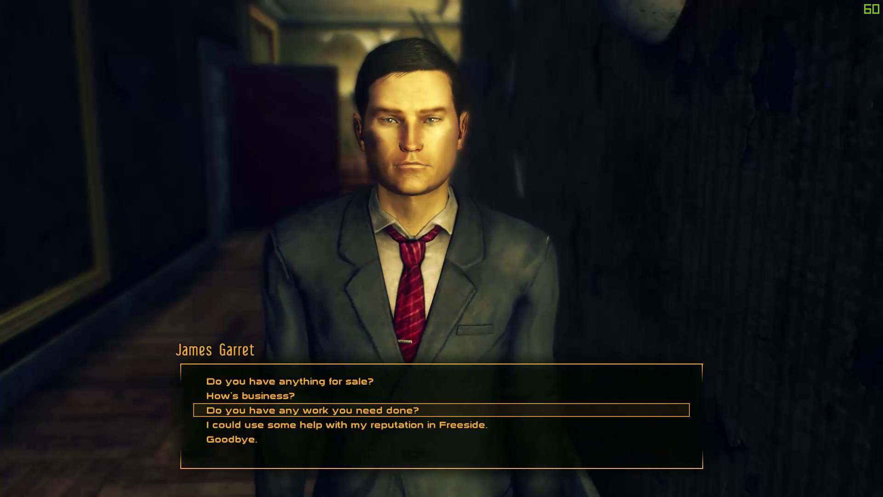
key("Down")
key("Return")
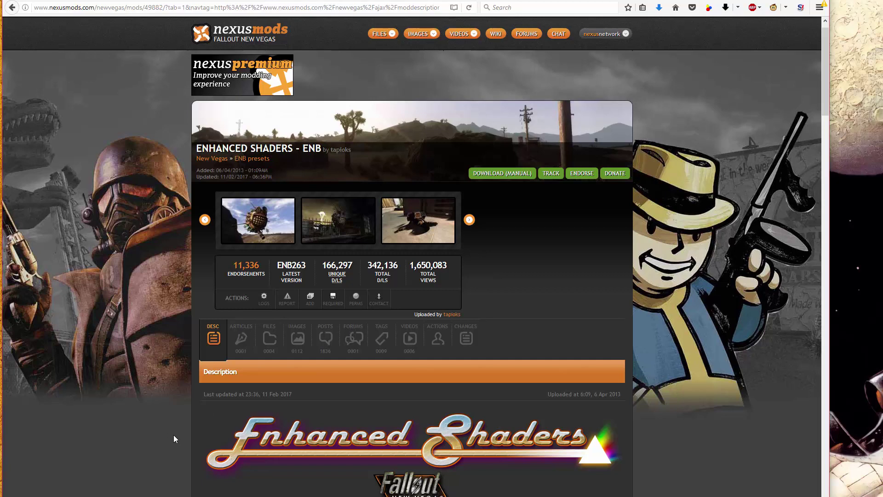
- In the browser, open the files of the Enhanced Shaders - ENB mod and find the Nevada Skies edition
left_click(270, 345)
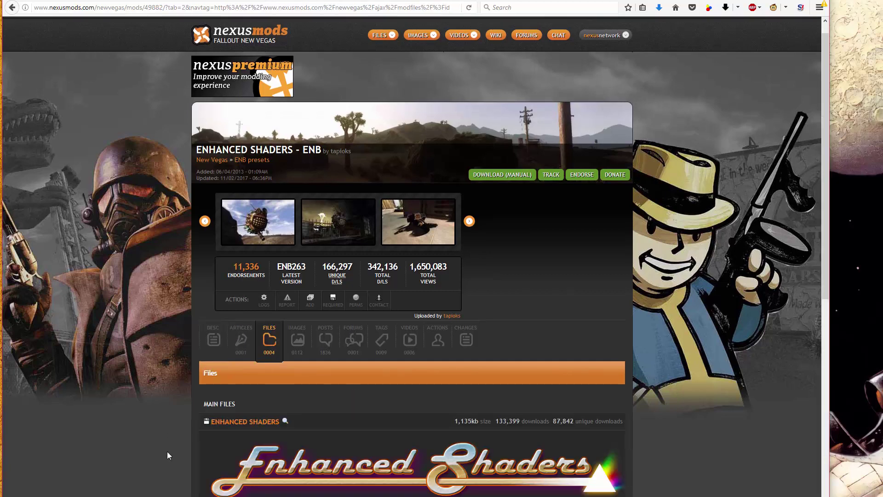
scroll(168, 451, "down", 8)
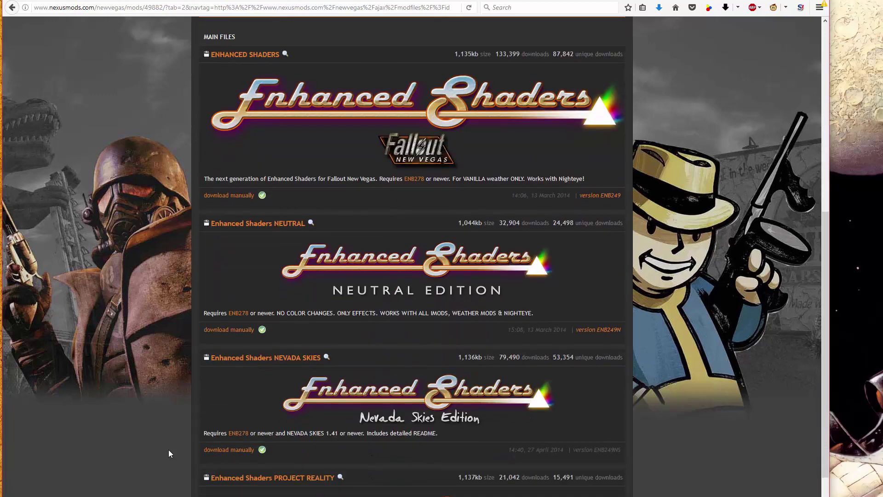
left_click_drag(485, 428, 375, 423)
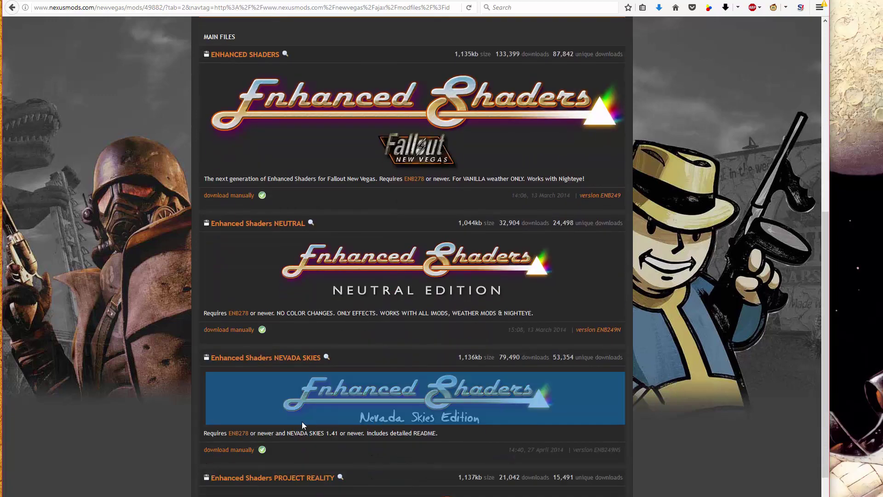
left_click(173, 399)
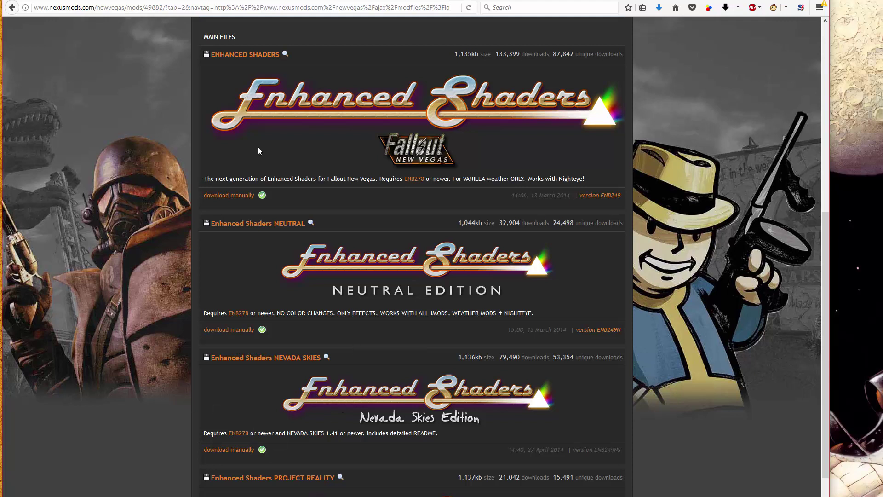
- Look at the New Vegas 2017 Mod Guide playlist on YouTube, and review the Enhanced Shaders main files again
left_click(166, 1)
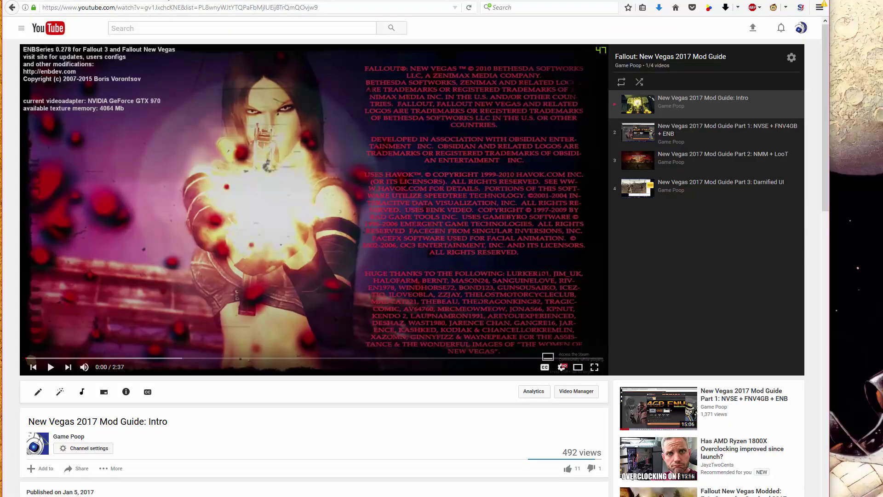
key("ctrl+Tab")
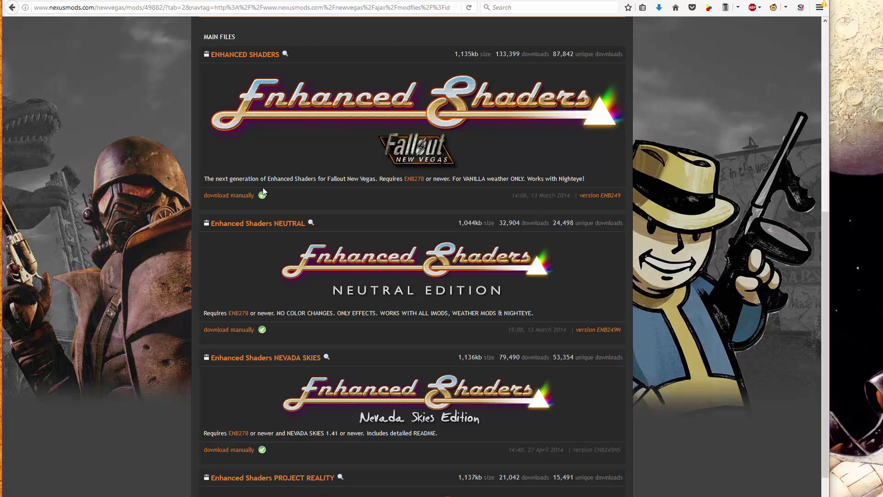
scroll(266, 192, "up", 5)
scroll(269, 186, "up", 4)
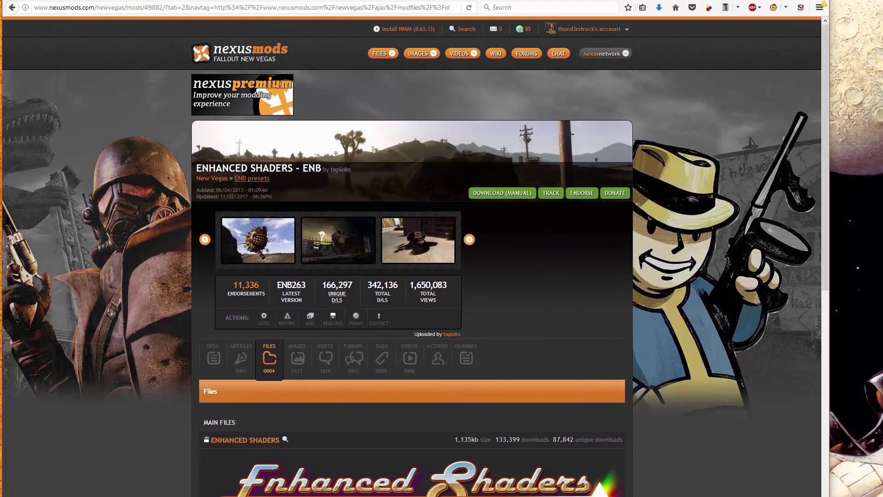
scroll(255, 366, "down", 7)
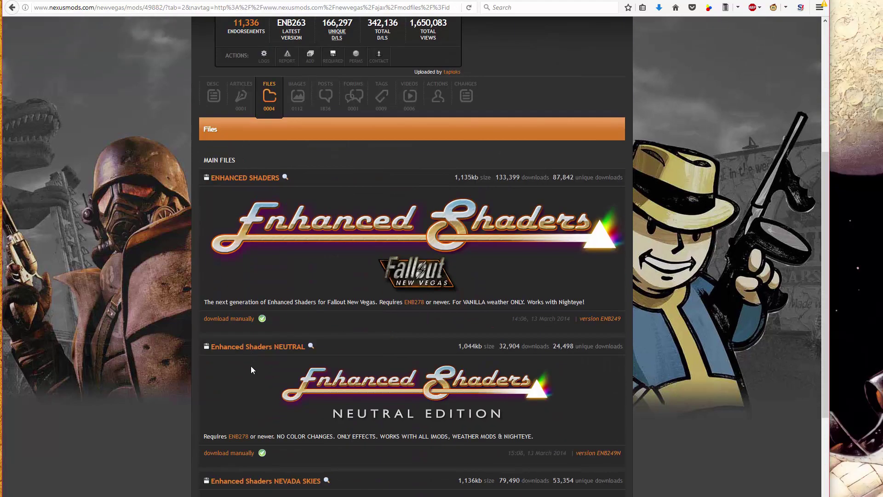
scroll(387, 469, "down", 2)
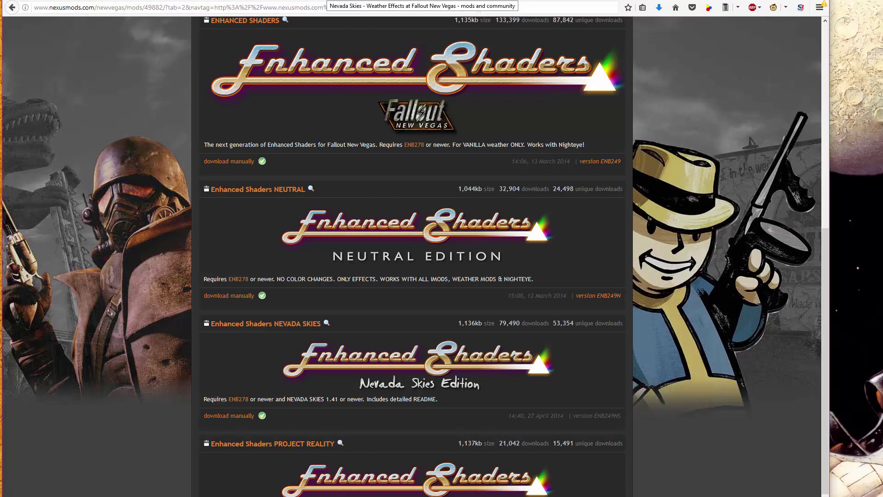
- Show the start of the Nevada Skies - Weather Effects mod page
key("alt+Left")
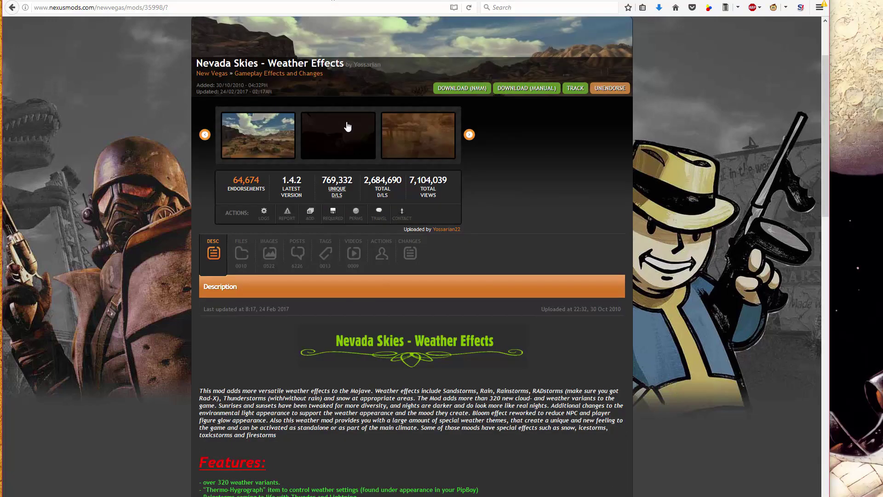
scroll(435, 233, "up", 3)
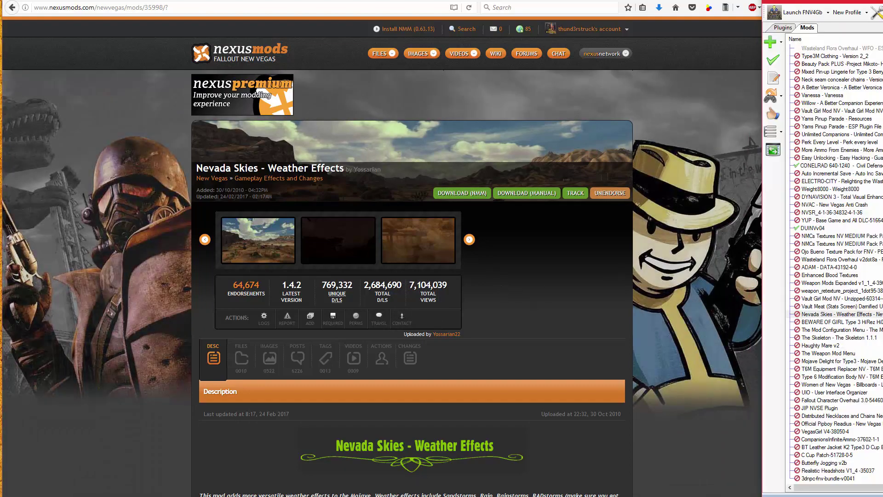
- Bring the mod manager window fully into view and select Nevada Skies - Weather Effects in the list of mods
left_click_drag(828, 2, 73, 1)
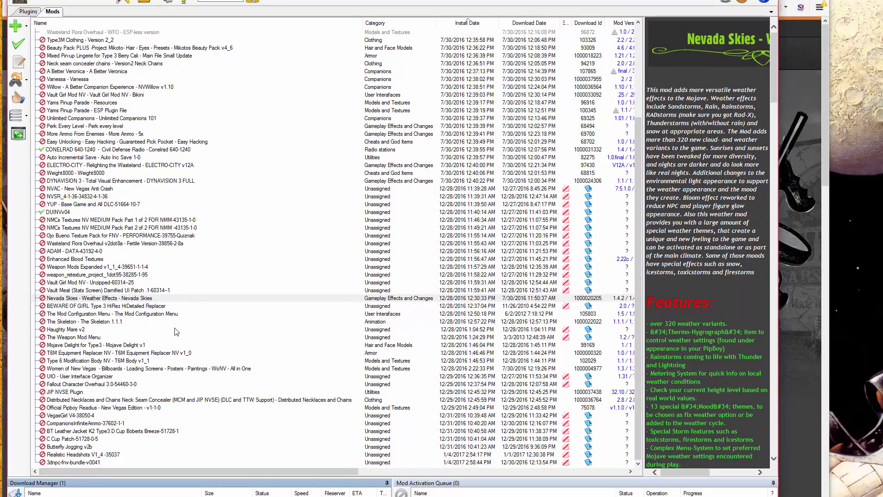
left_click(87, 299)
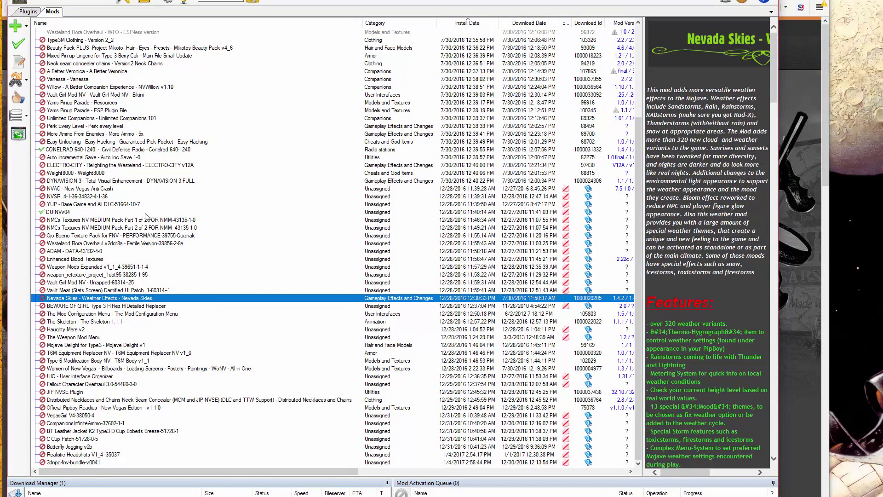
left_click(79, 300)
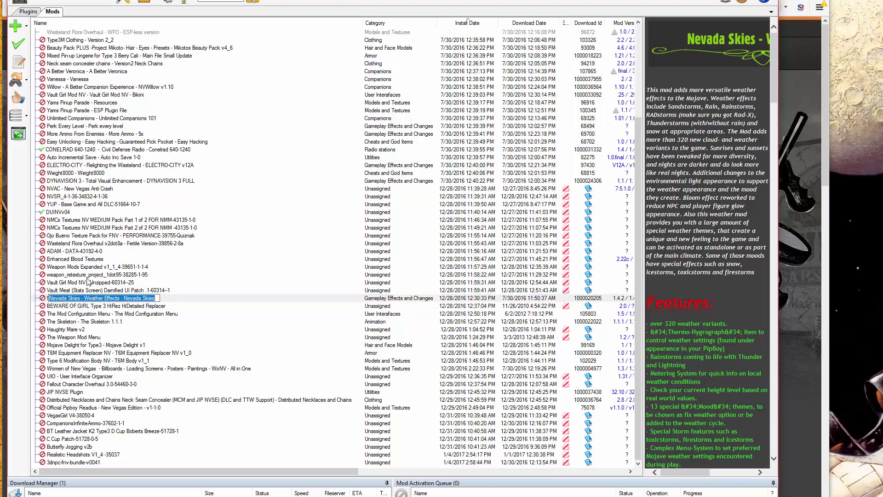
left_click(89, 308)
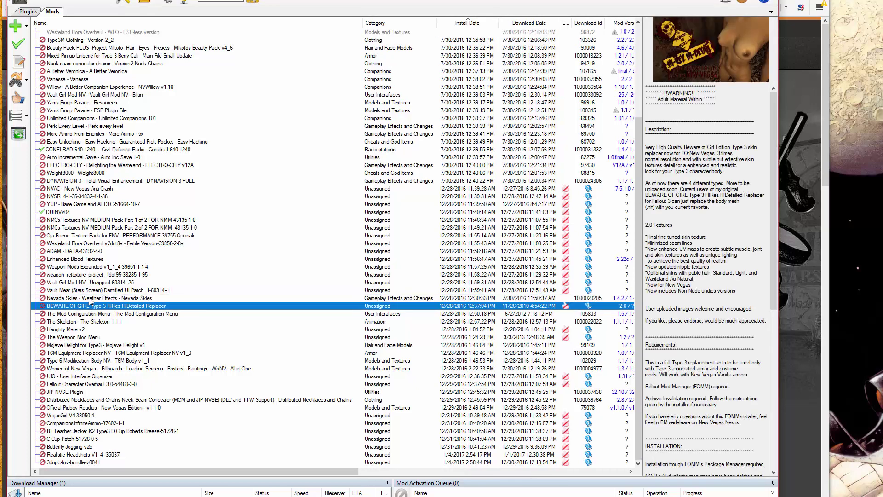
key("Up")
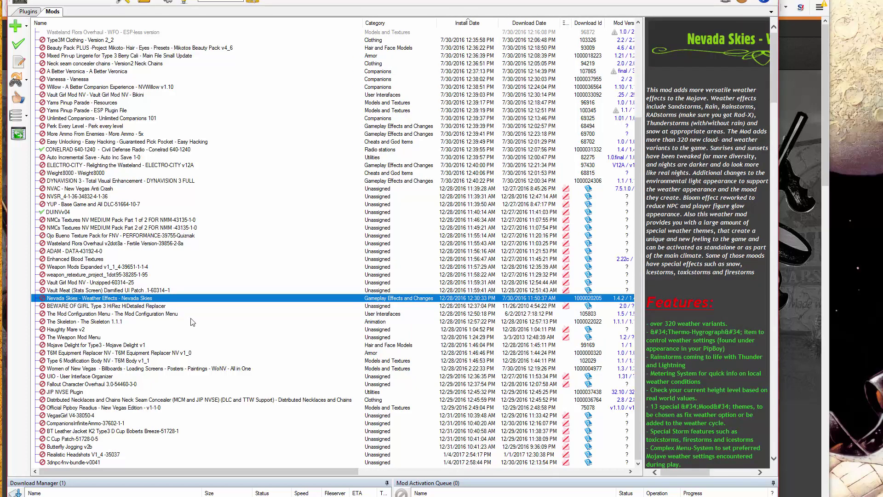
scroll(201, 326, "up", 5)
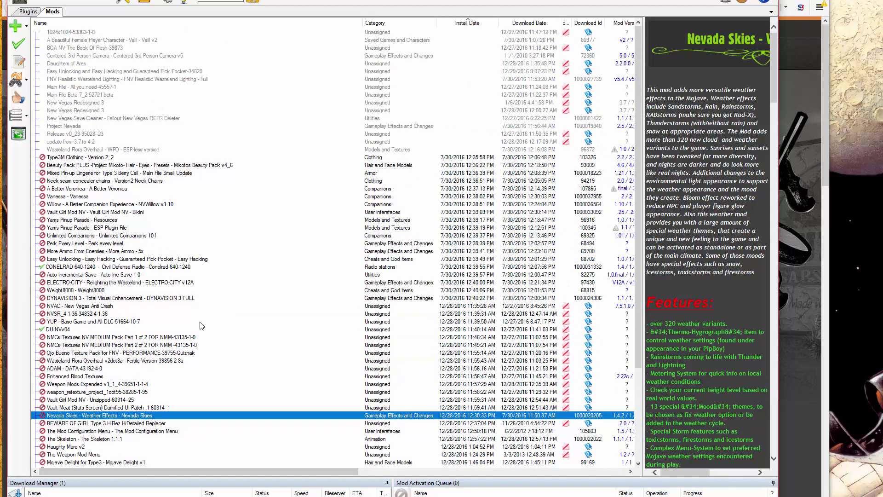
- Activate the Nevada Skies - Weather Effects mod in the list of installed mods
scroll(202, 326, "down", 4)
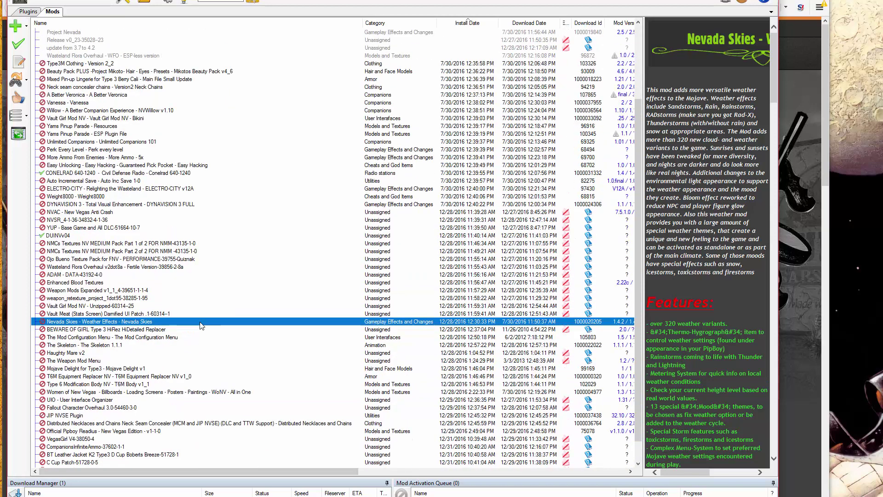
scroll(202, 326, "down", 1)
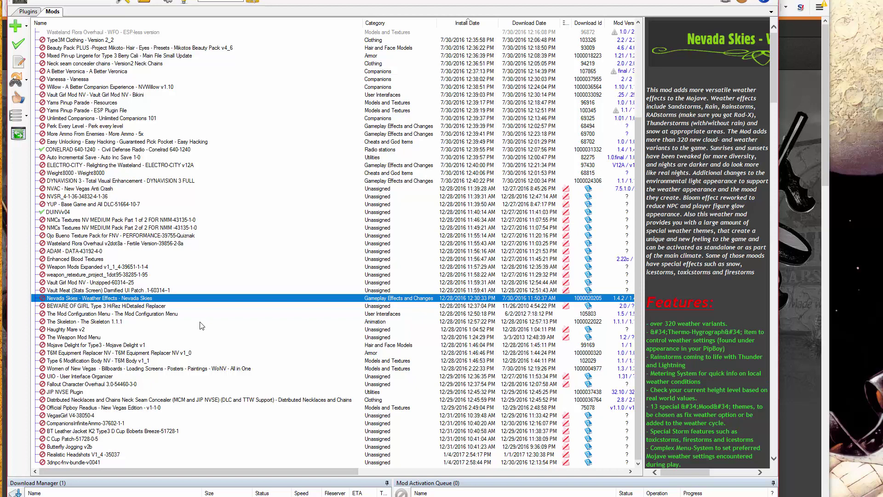
scroll(201, 326, "up", 2)
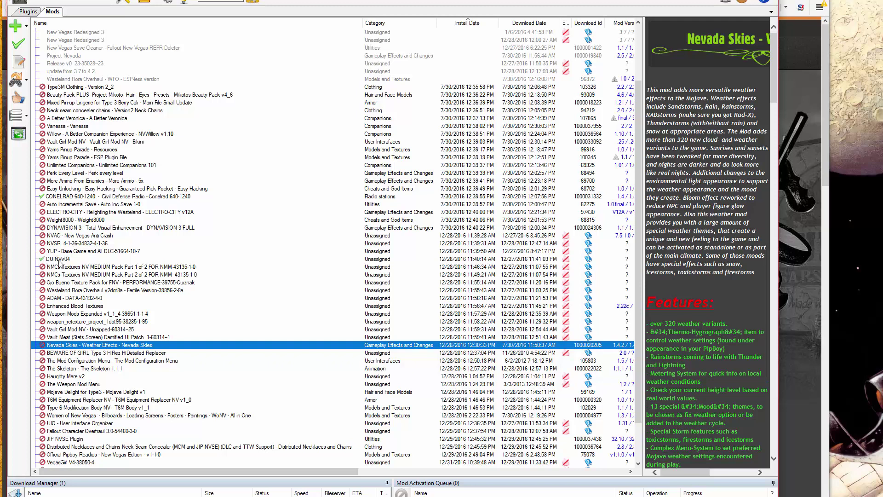
double_click(94, 346)
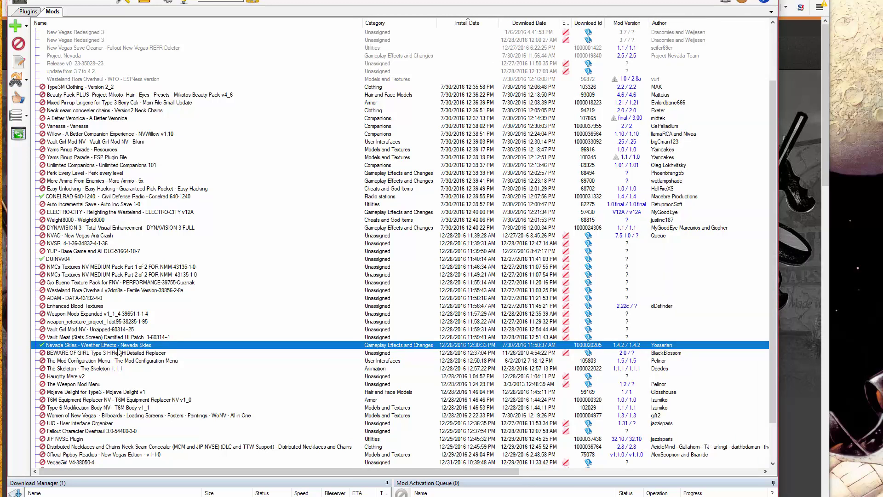
- Disable the NevadaSkies Basic Edition and TTW Edition plugins, leaving the Ultimate DLC Edition enabled
left_click(31, 12)
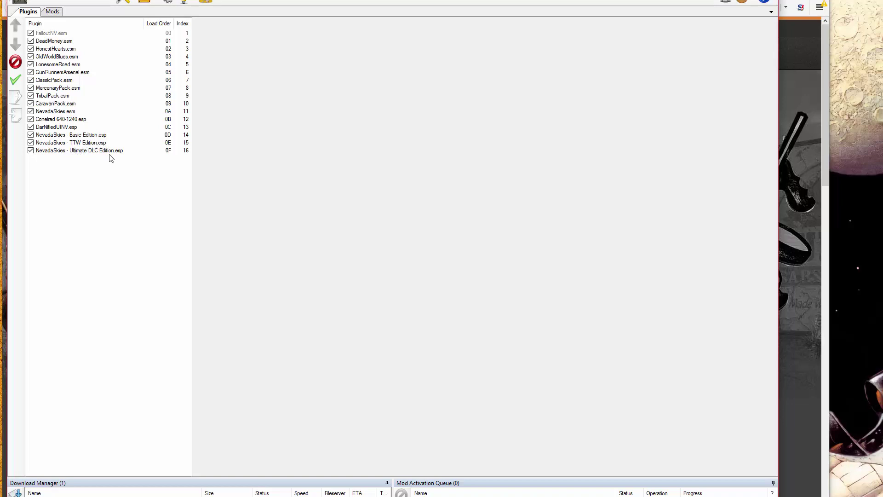
left_click(30, 135)
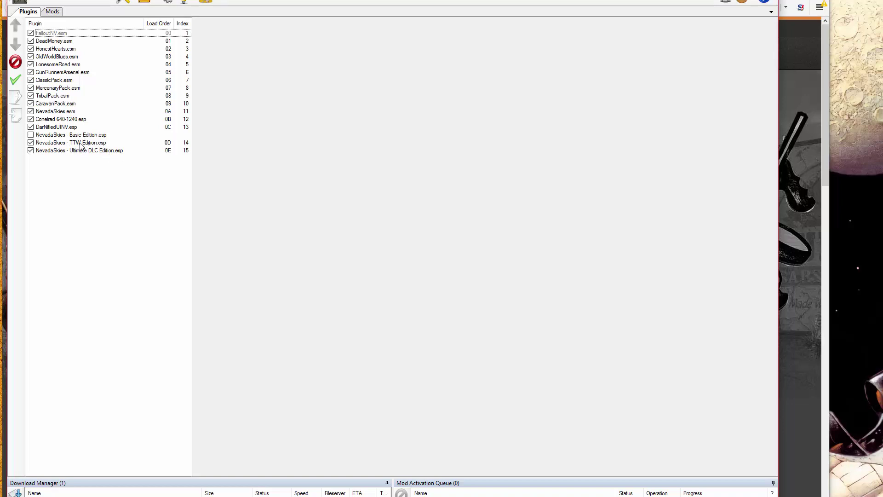
left_click(31, 143)
- Launch LOOT from the mod manager's supported tools, bring its window fully into view and switch its game to Fallout: New Vegas
left_click_drag(325, 15, 321, 2)
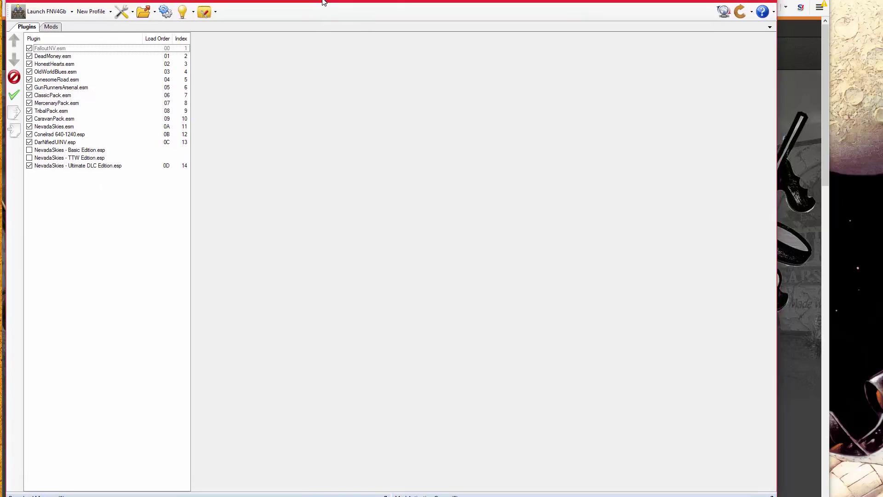
left_click(212, 14)
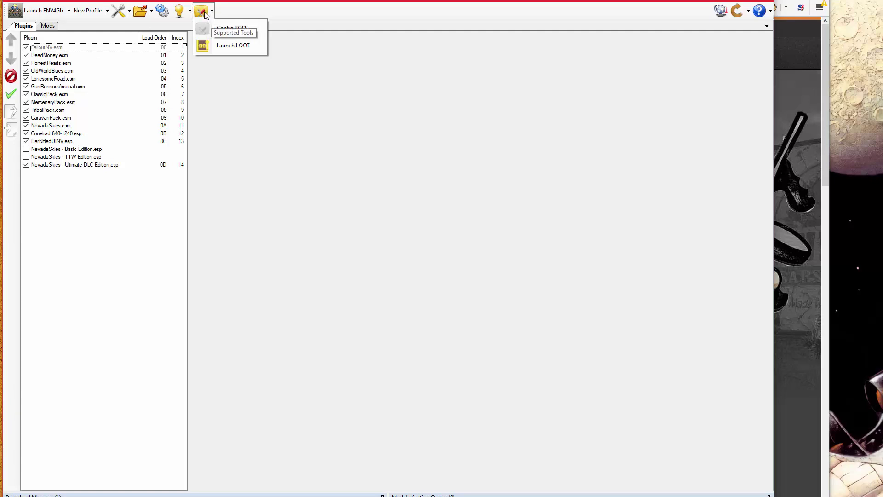
left_click(230, 46)
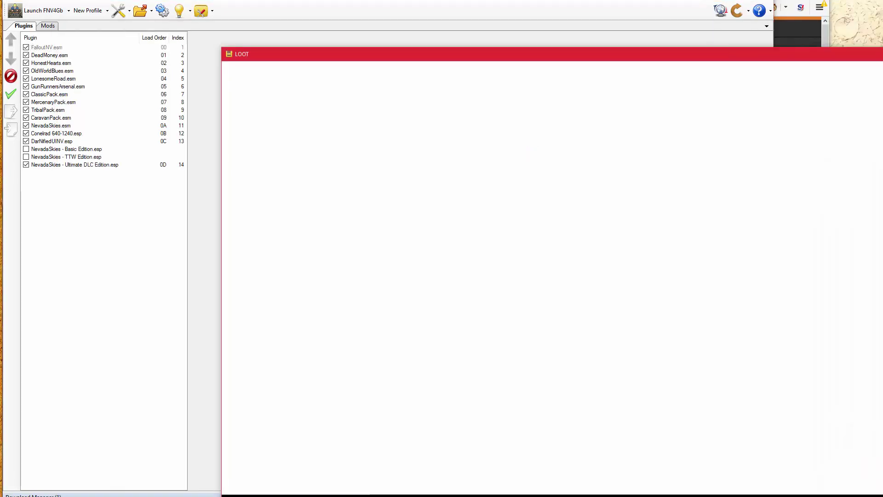
left_click_drag(874, 54, 716, 19)
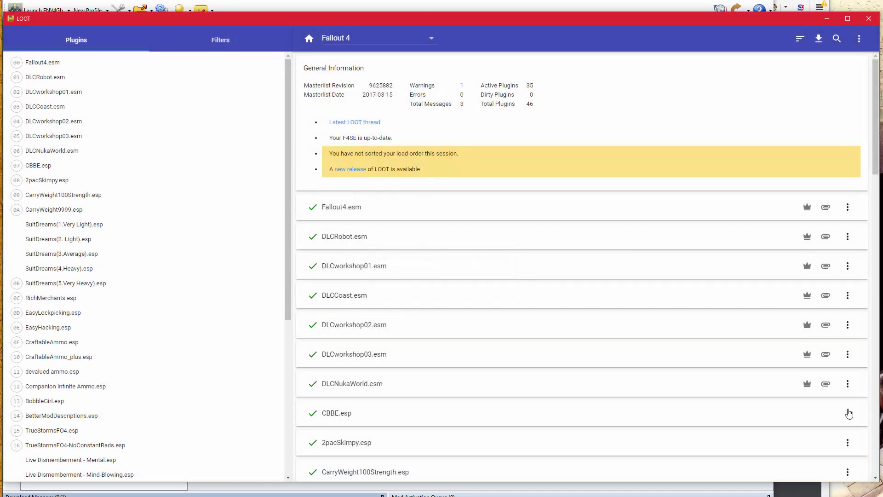
left_click(431, 39)
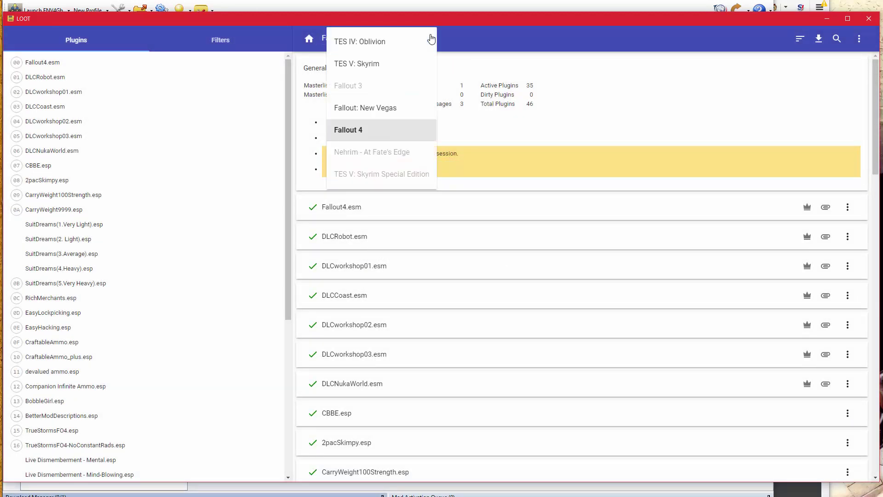
left_click(387, 110)
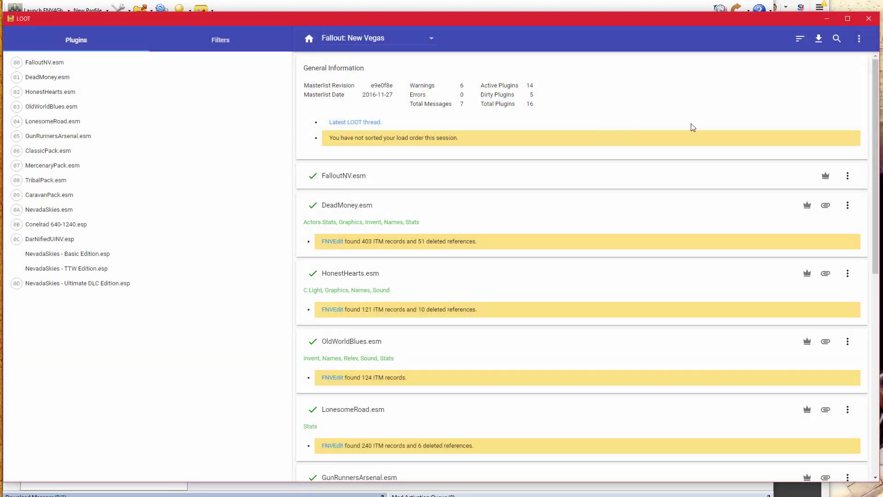
- Update the masterlist, sort the plugins and apply the new load order, closing LOOT when done
left_click(818, 42)
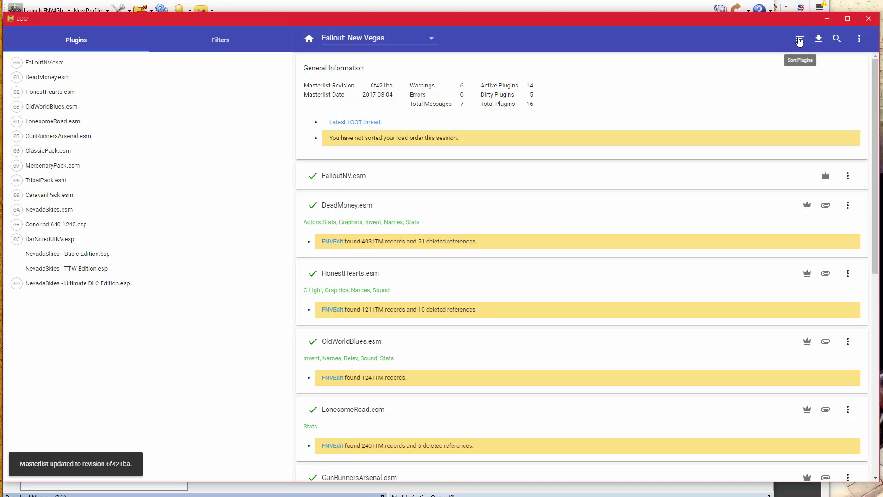
left_click(799, 41)
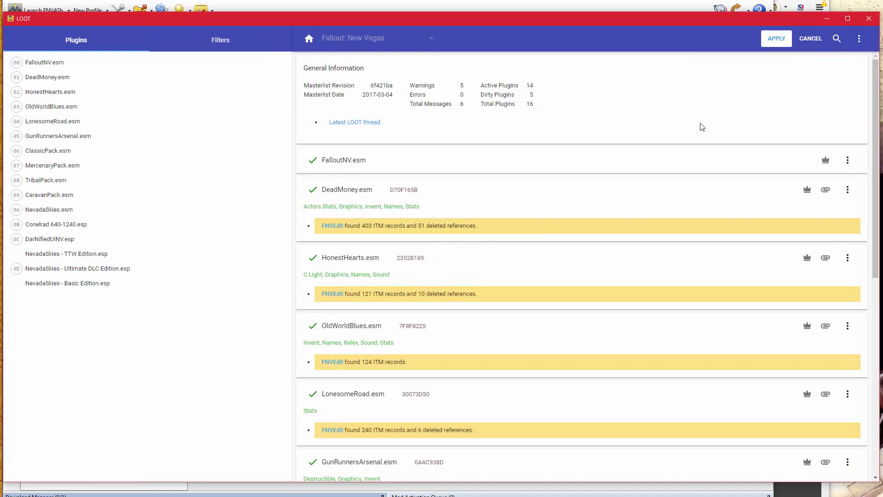
left_click(779, 40)
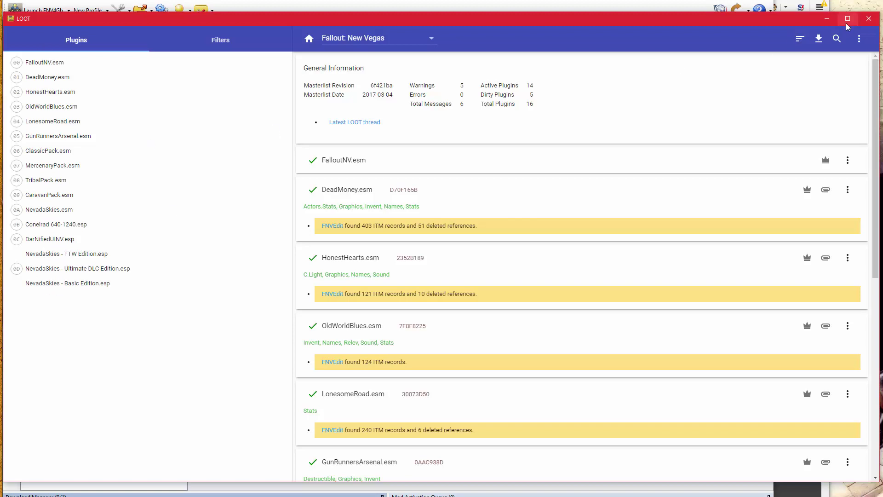
left_click(869, 19)
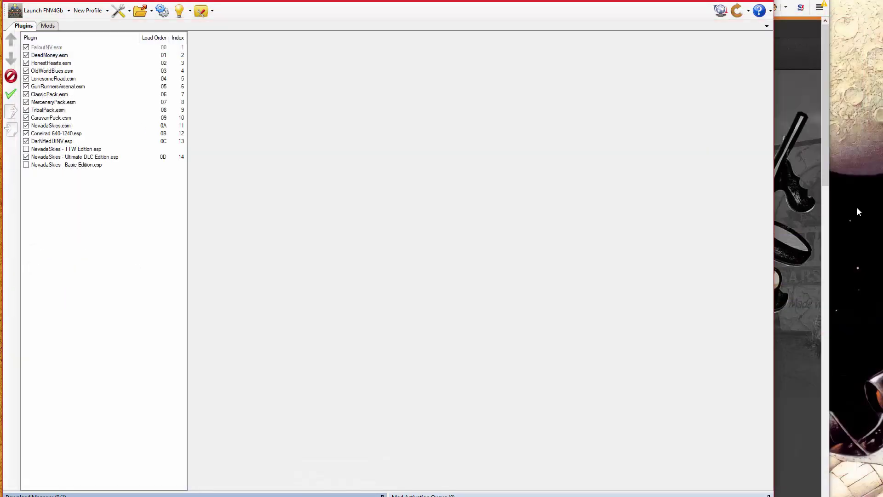
- Return to the mod list, launch the game through FNV4Gb and open its list of saved games
left_click(47, 25)
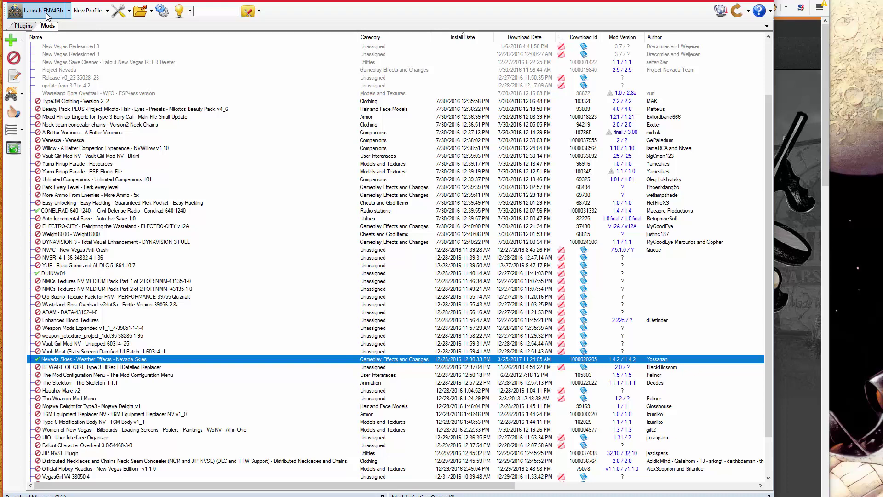
left_click(47, 14)
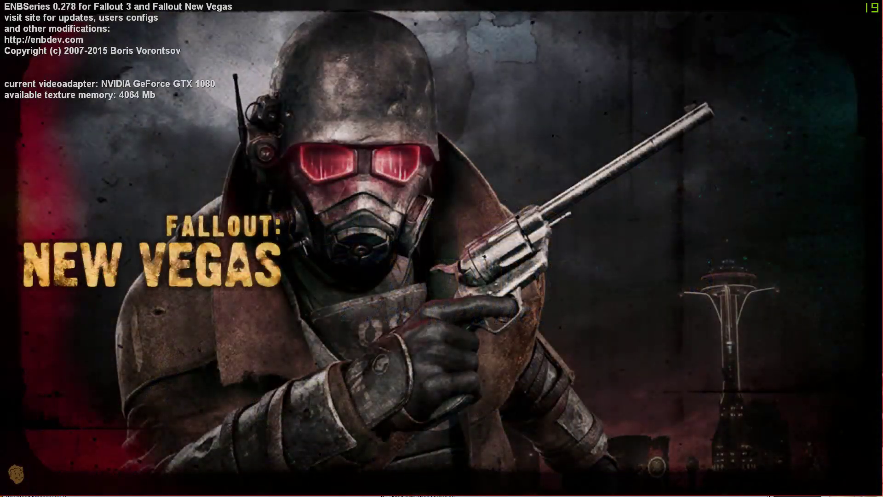
key("Down")
key("Down")
key("Up")
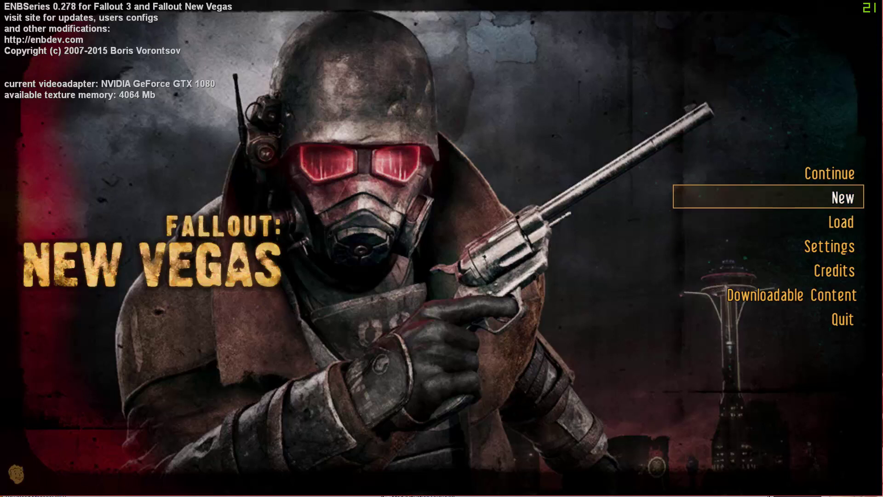
key("Down")
key("Return")
- Load save 1172 at the New Vegas Strip, accepting the missing content, and walk along the street to view the weather
key("Down")
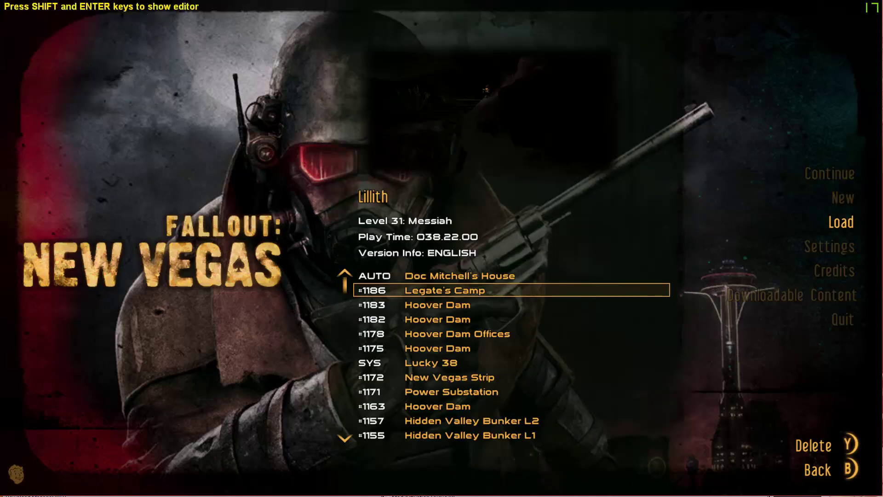
key("Down")
key("Down")
key("Down")
key("Down")
key("Down")
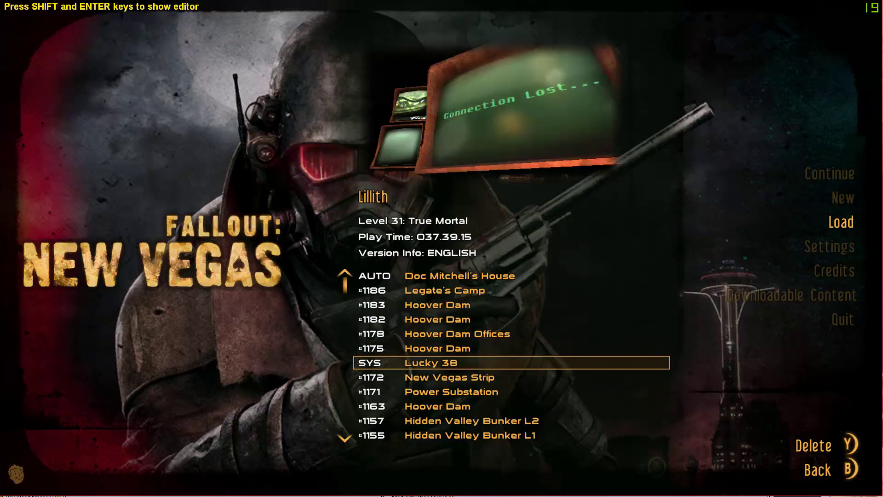
key("Down")
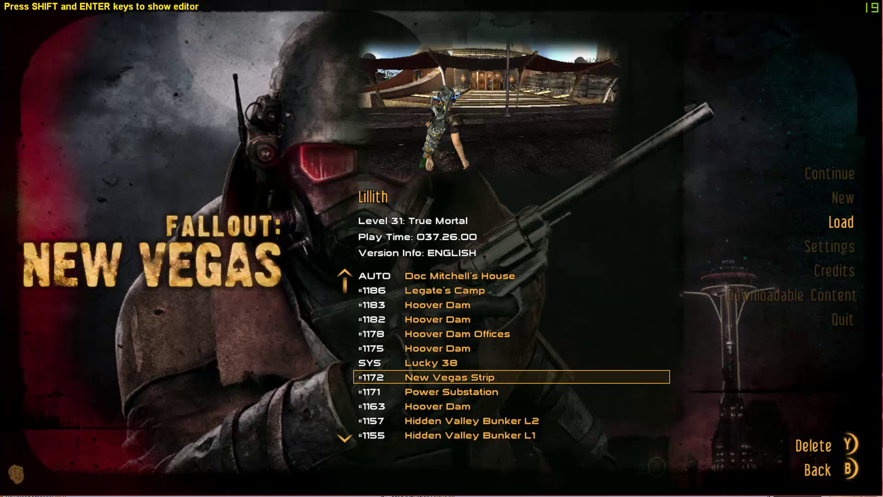
key("Return")
key("Return")
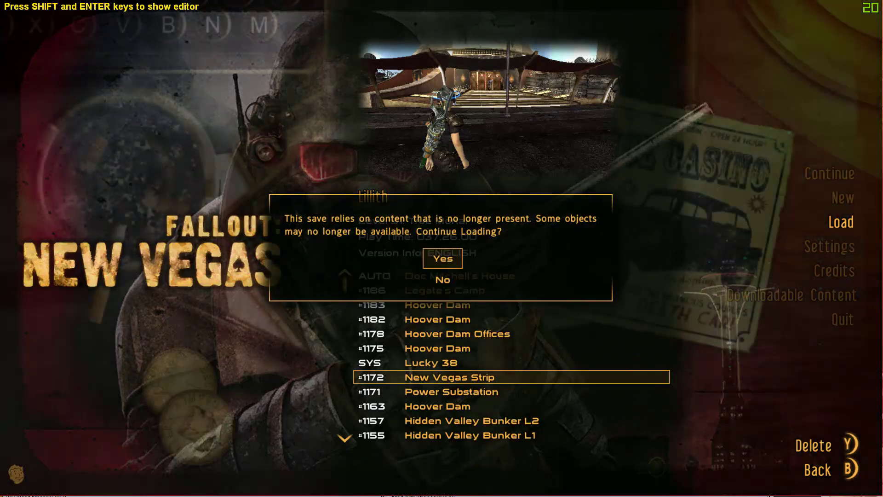
key("Return")
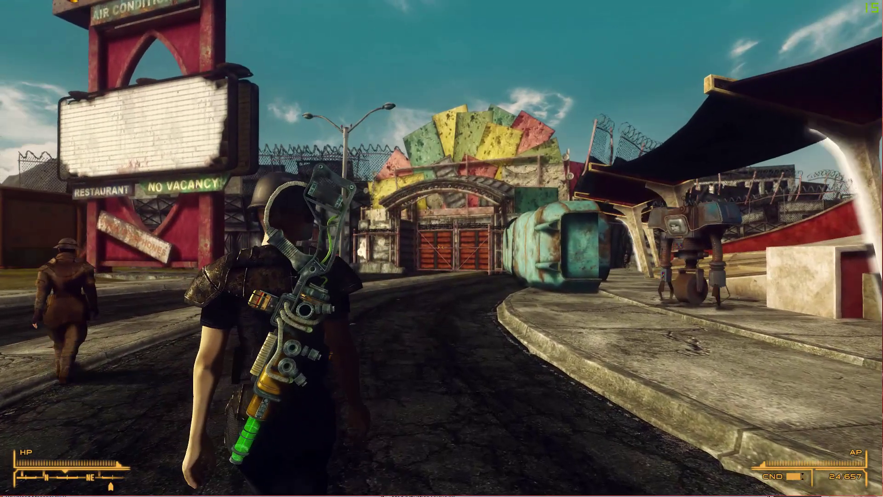
key("w")
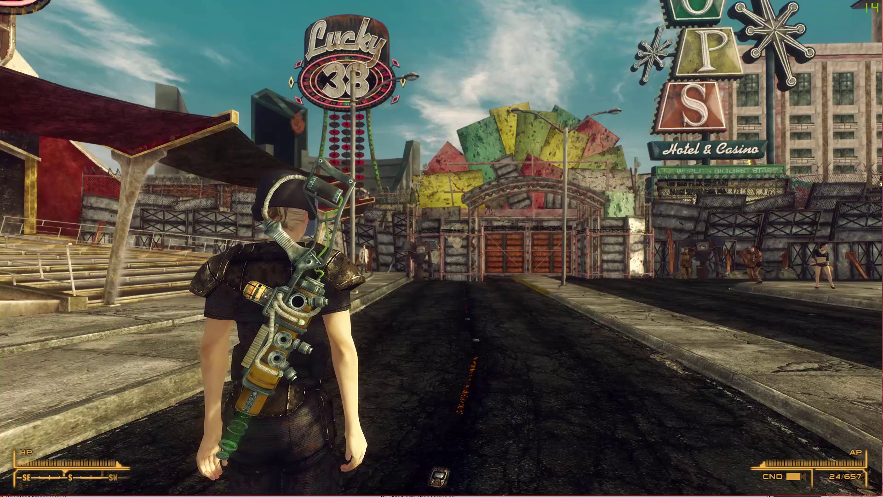
- Pause the game and quit with the Exit Game option
key("Escape")
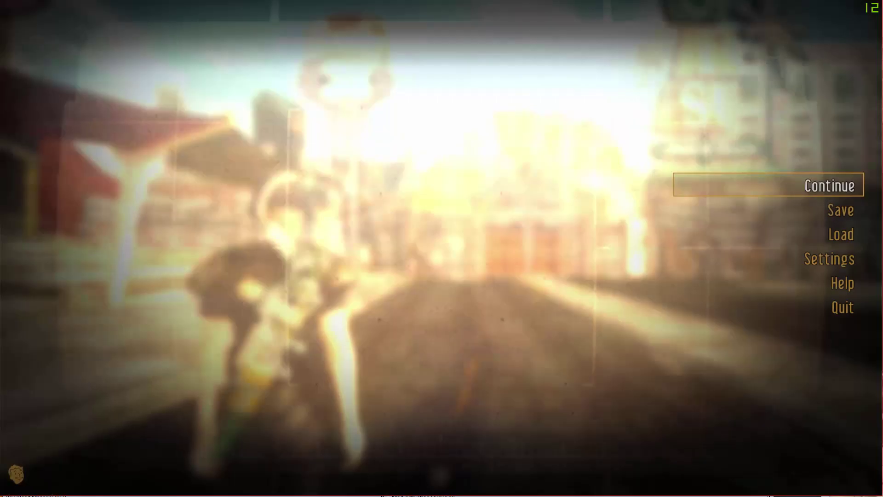
key("Down")
key("Down")
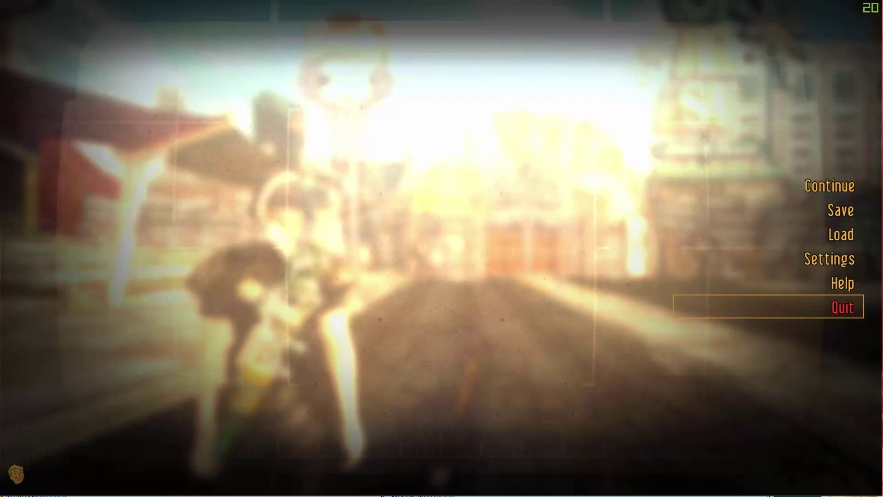
key("Return")
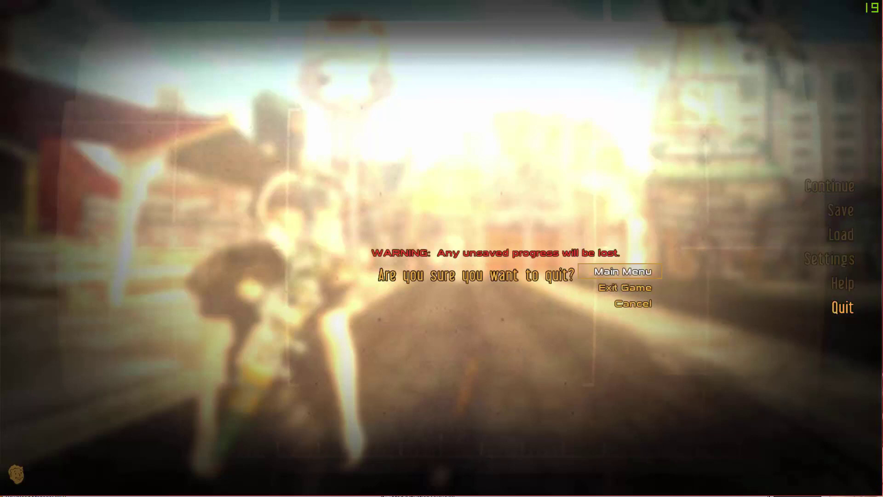
key("Down")
key("Up")
key("Down")
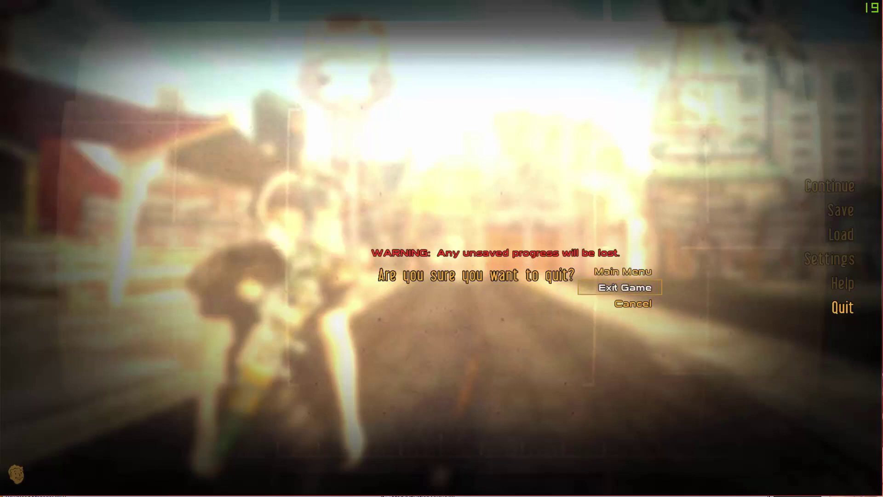
key("Return")
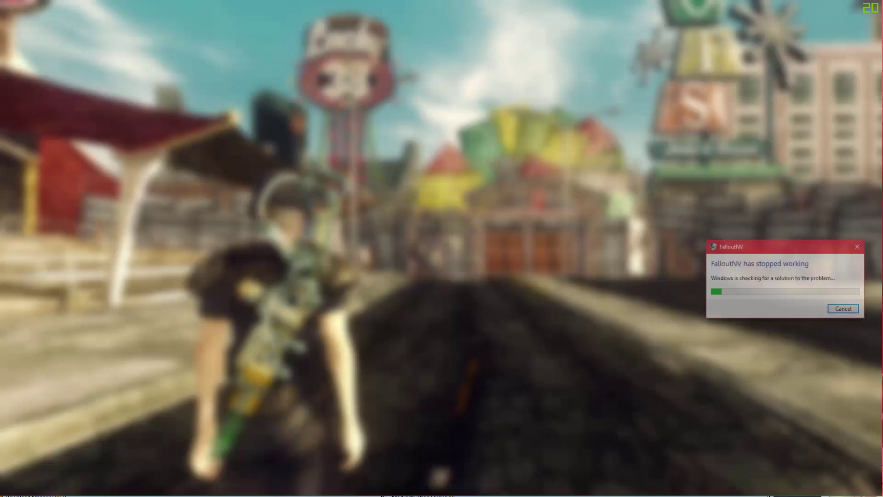